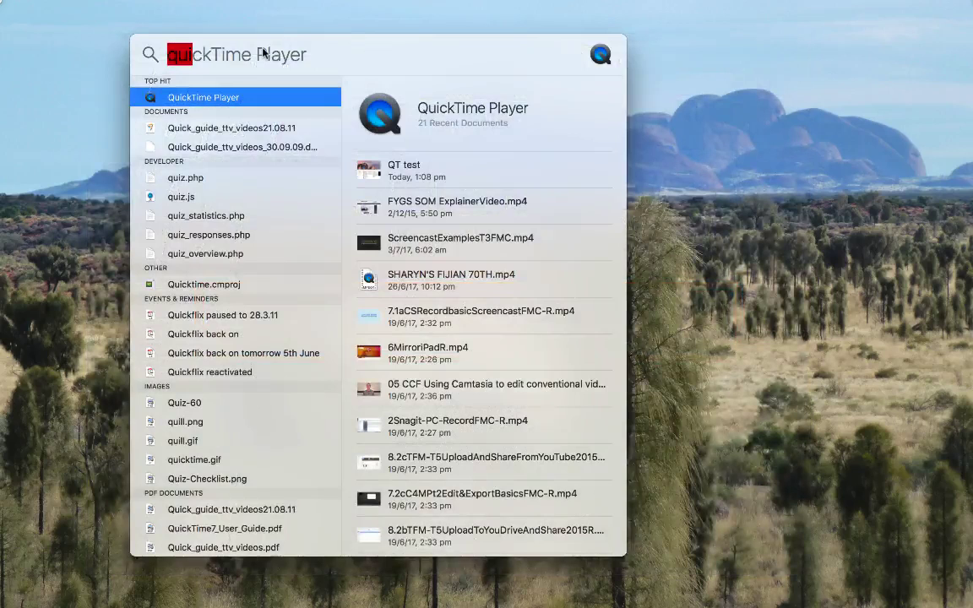
# Find and launch QuickTime Player, and dismiss its file chooser.
pyautogui.write('jin')
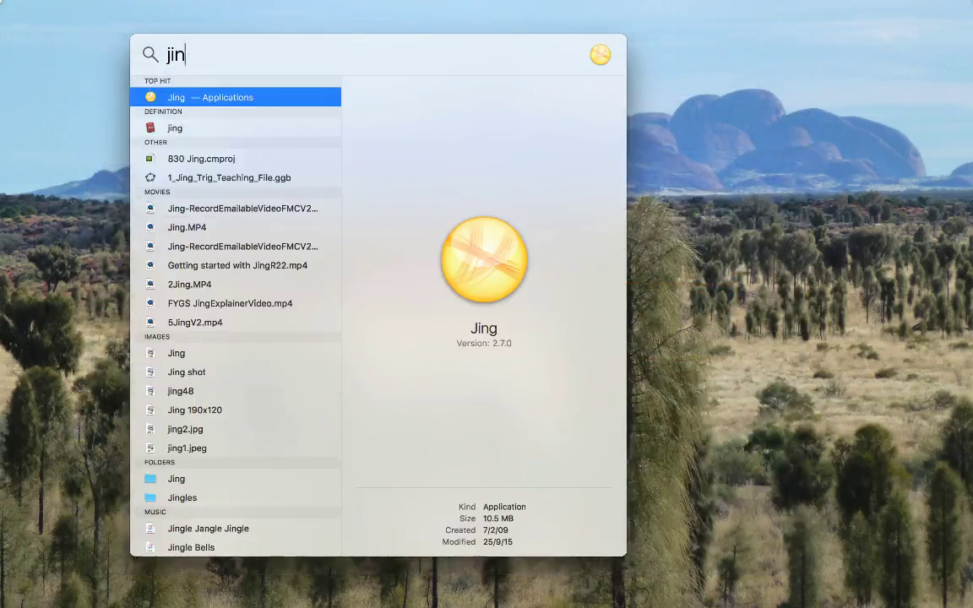
pyautogui.press('Escape')
pyautogui.write('qui')
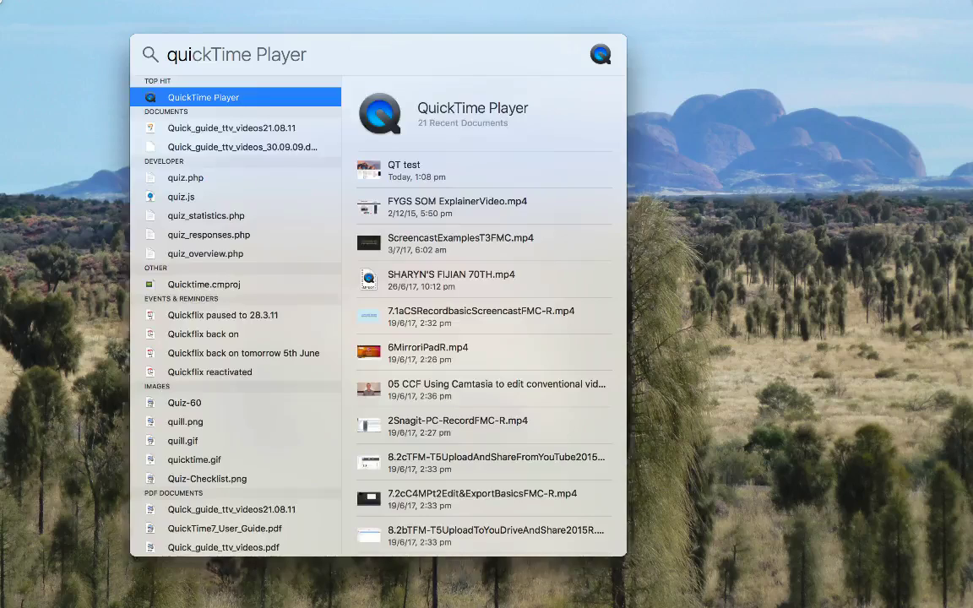
pyautogui.press('Return')
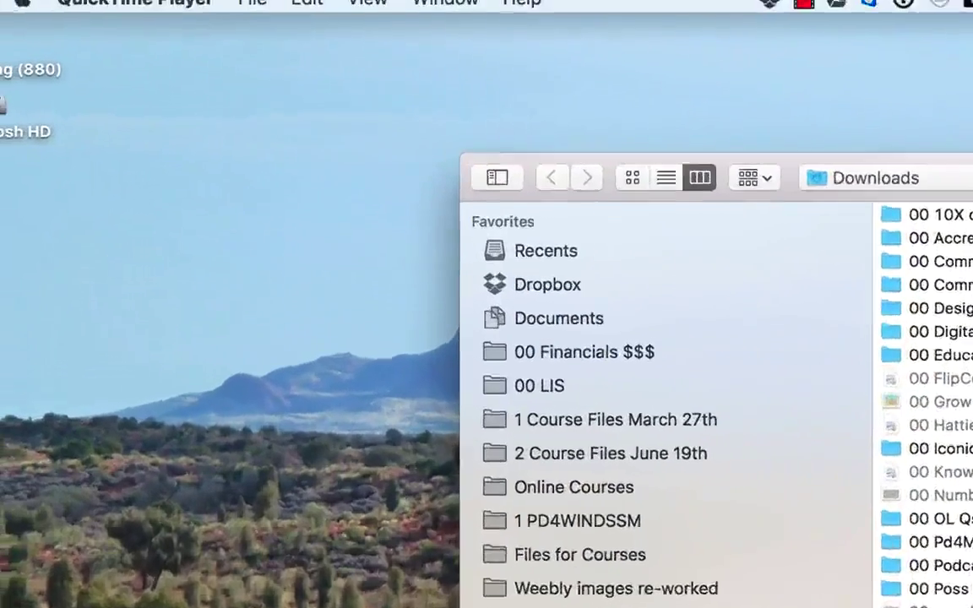
pyautogui.click(655, 360)
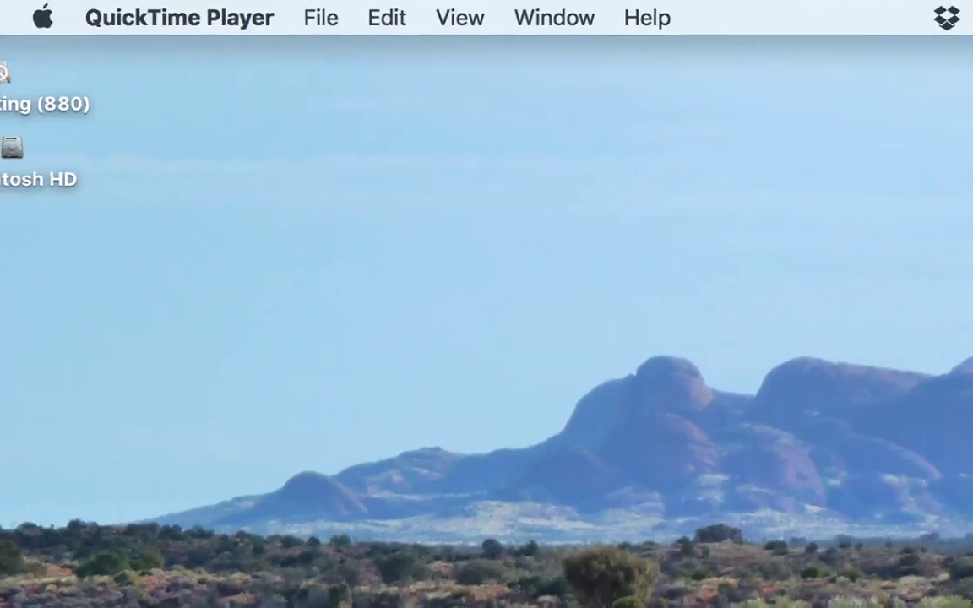
# Create a new screen recording and set its microphone to Internal Microphone.
pyautogui.click(321, 25)
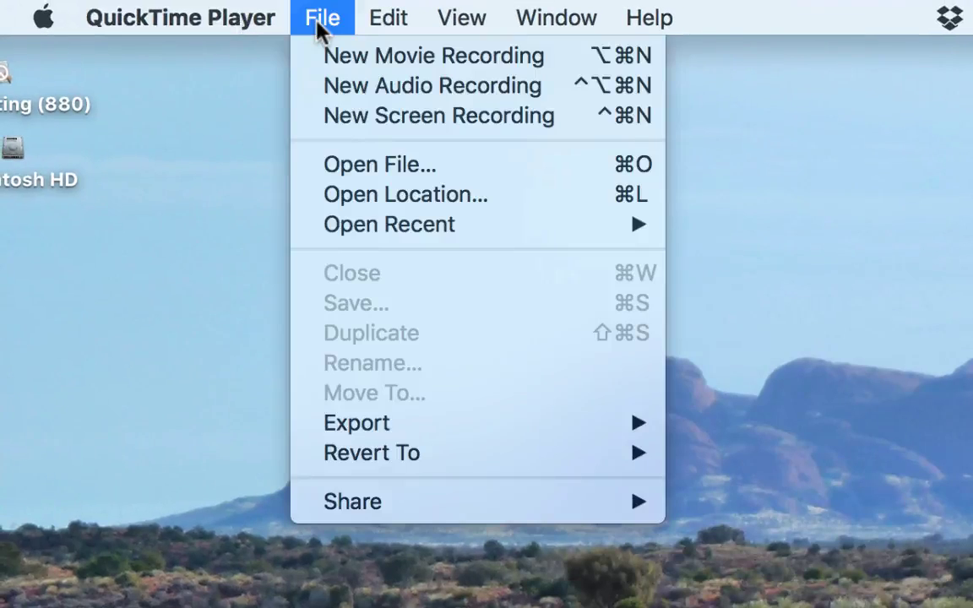
pyautogui.click(360, 118)
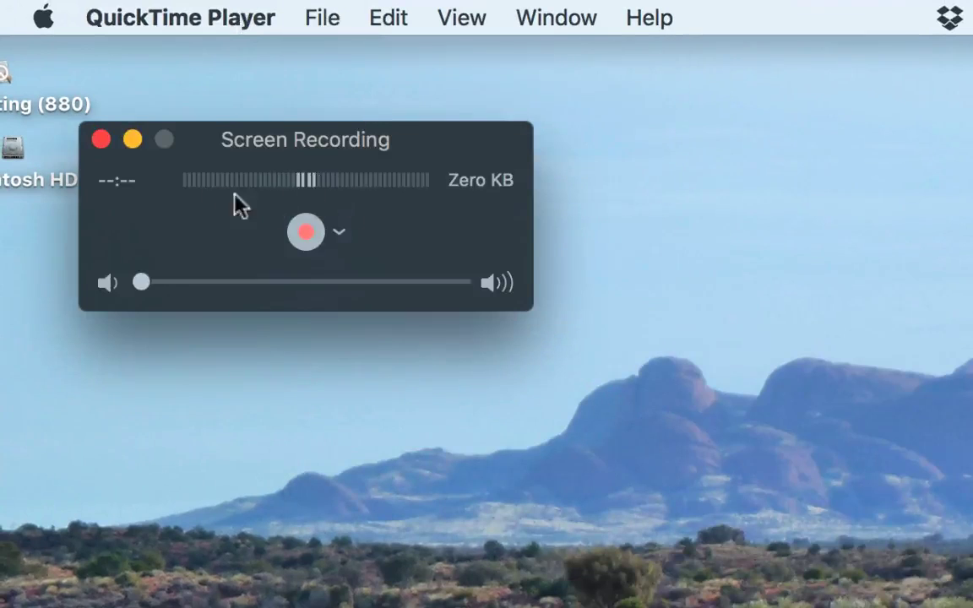
pyautogui.click(339, 232)
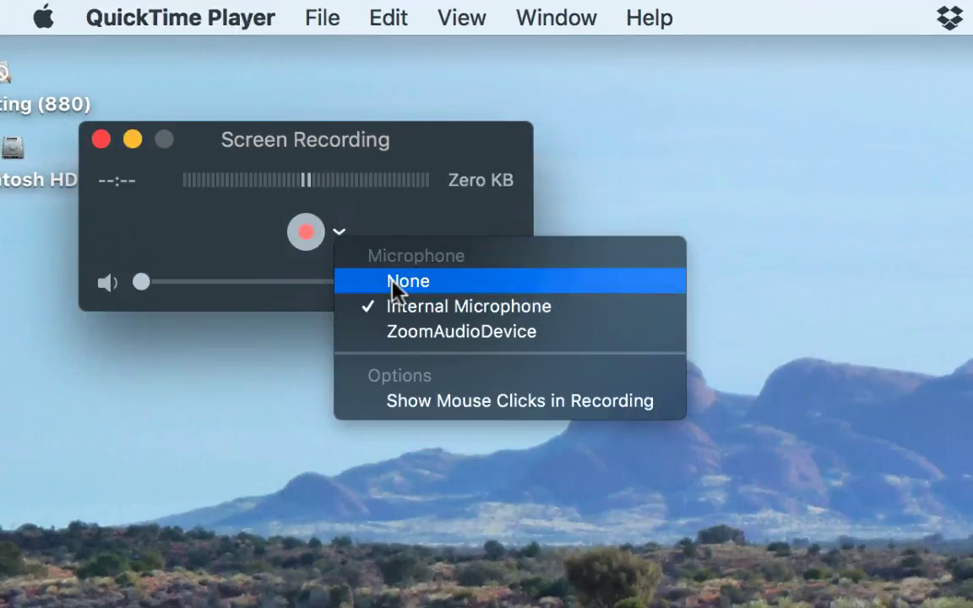
pyautogui.click(391, 282)
pyautogui.click(337, 228)
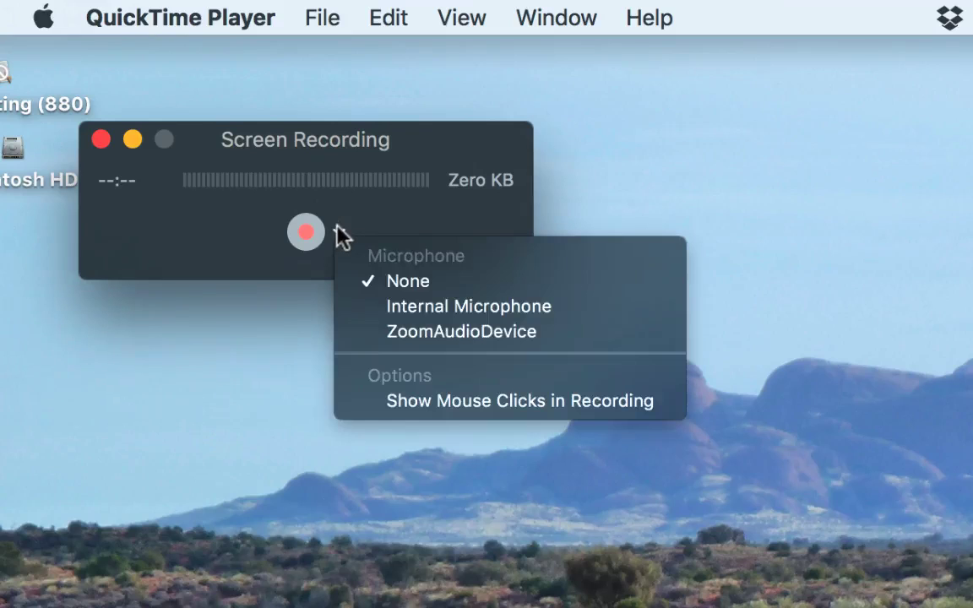
pyautogui.click(406, 309)
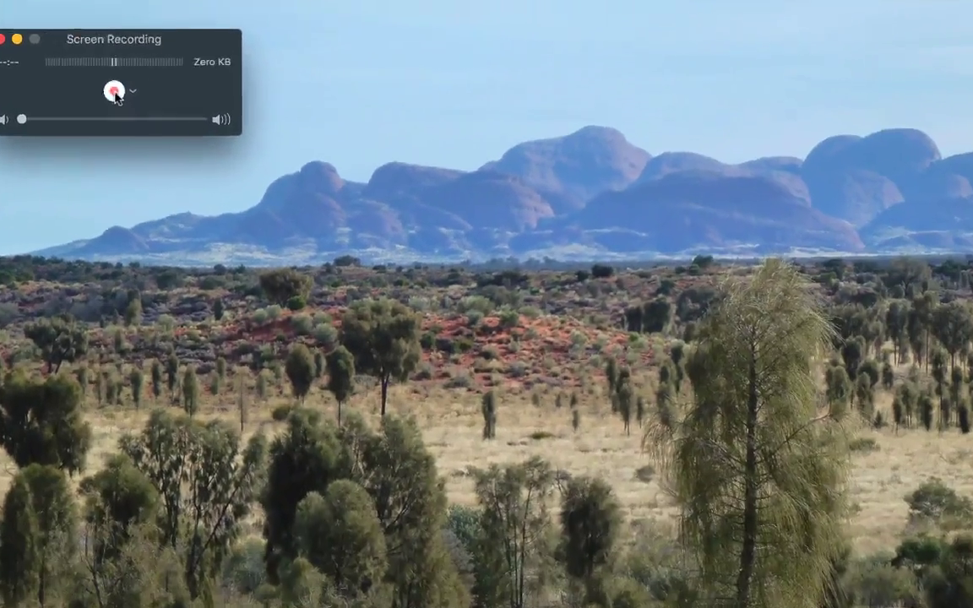
# Mark out most of the desktop as the capture area and start the screen recording.
pyautogui.click(160, 122)
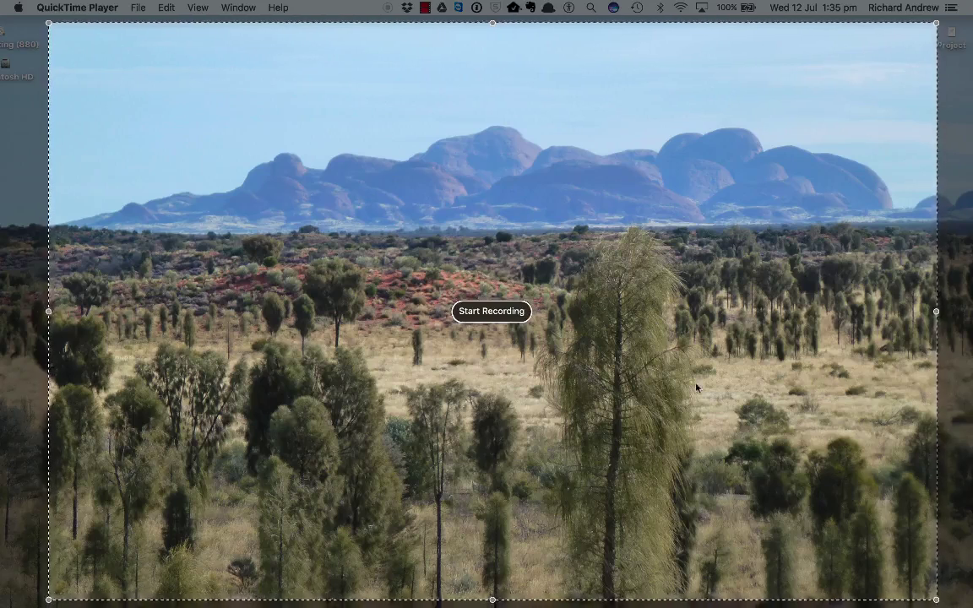
pyautogui.click(492, 313)
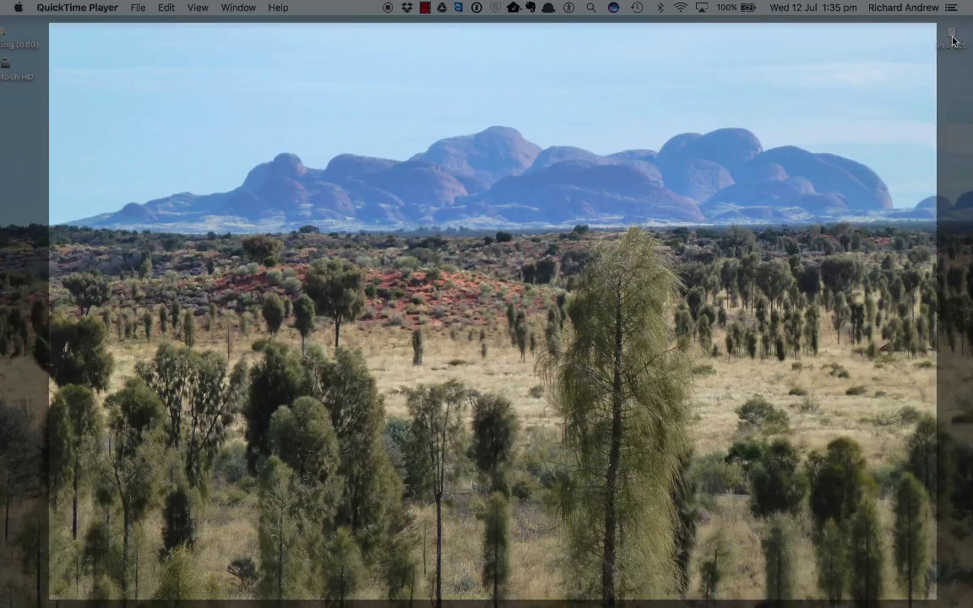
# Switch to the Project document in Pages, show its pages down to the Executive Summary and back, and close it.
pyautogui.press('super+Tab')
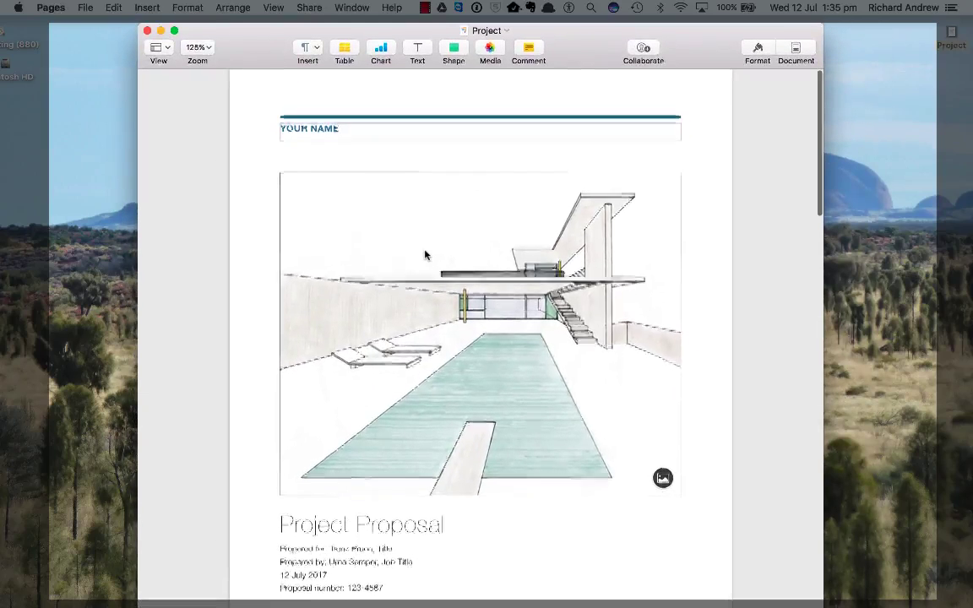
pyautogui.scroll(-1, 425, 255)
pyautogui.scroll(1, 426, 254)
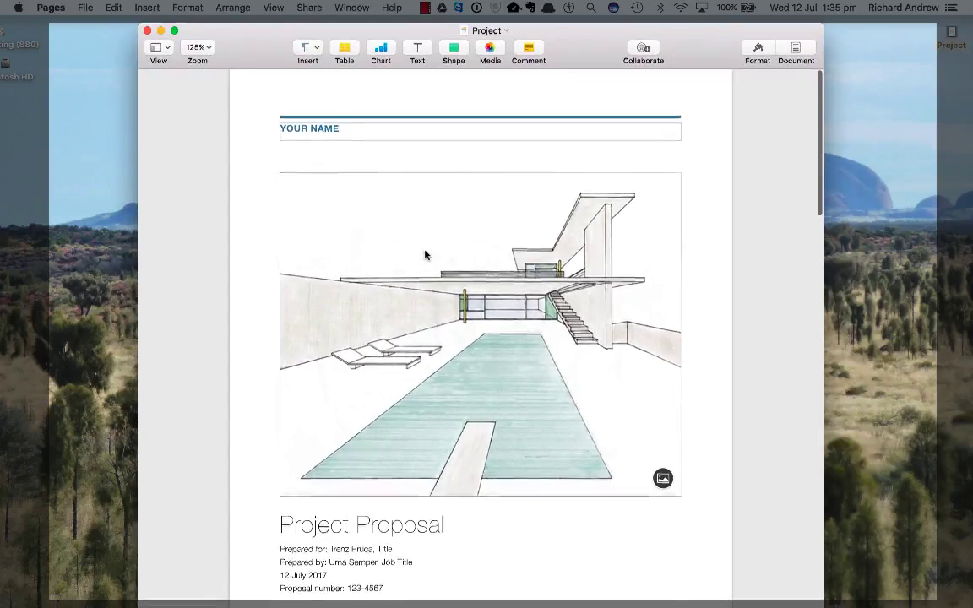
pyautogui.scroll(-10, 426, 254)
pyautogui.scroll(10, 426, 251)
pyautogui.scroll(-5, 426, 252)
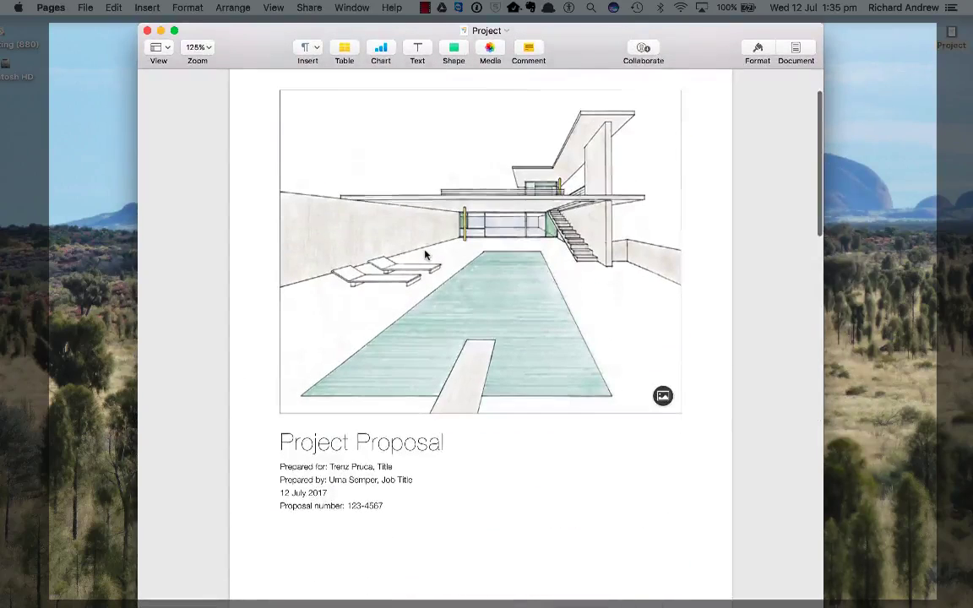
pyautogui.scroll(-5, 426, 251)
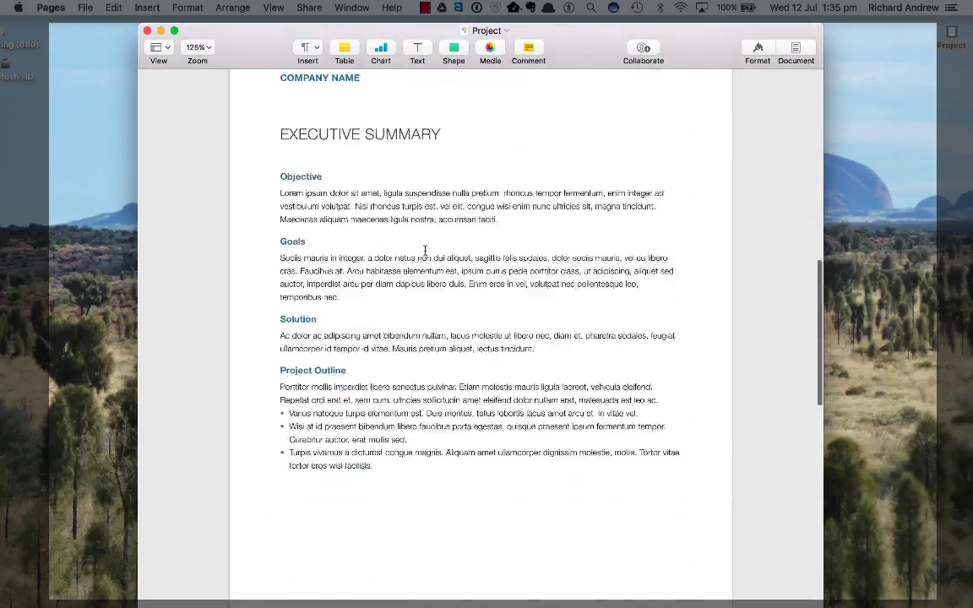
pyautogui.scroll(10, 425, 251)
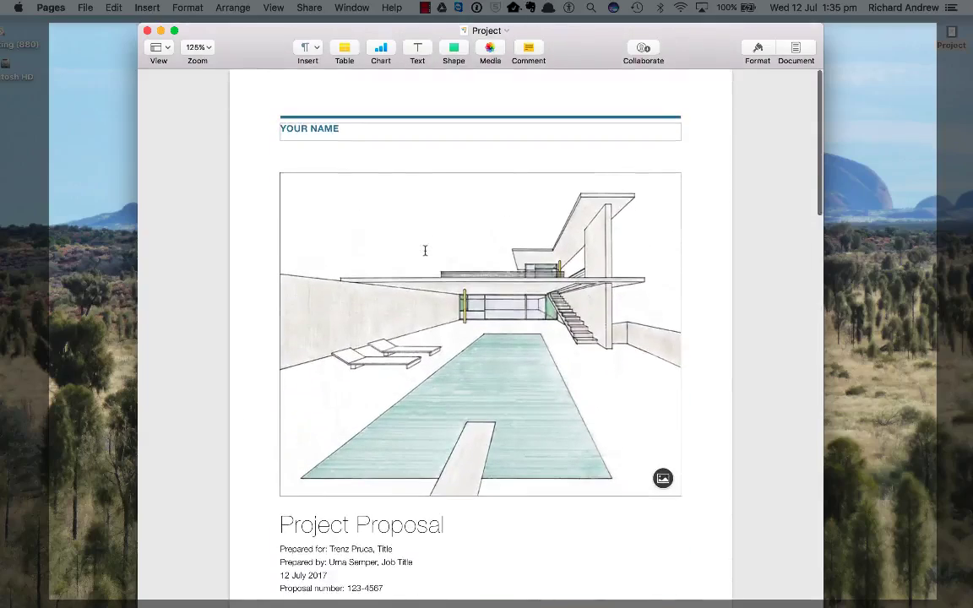
pyautogui.click(147, 30)
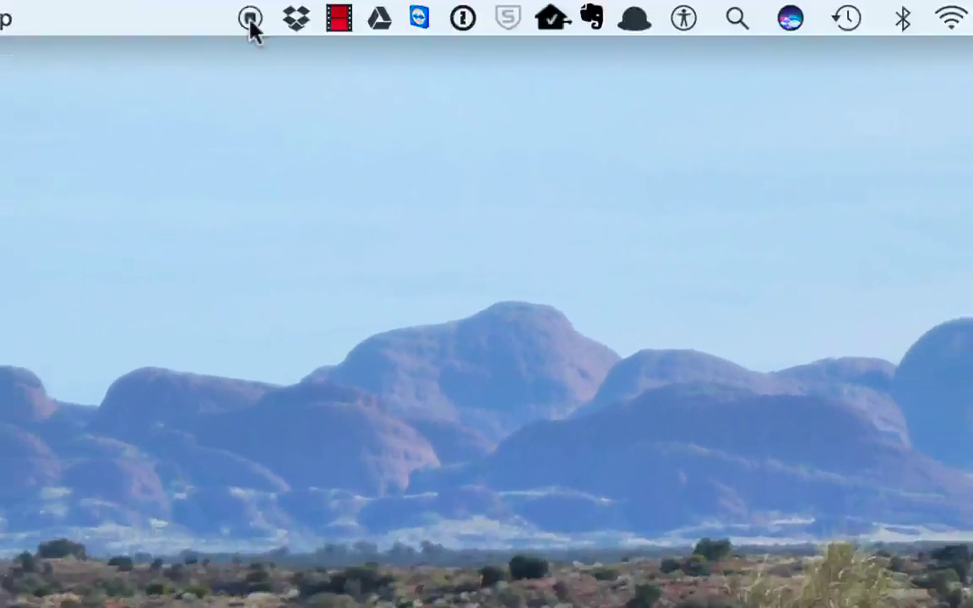
# Stop the screen recording and briefly play back the captured movie.
pyautogui.click(202, 23)
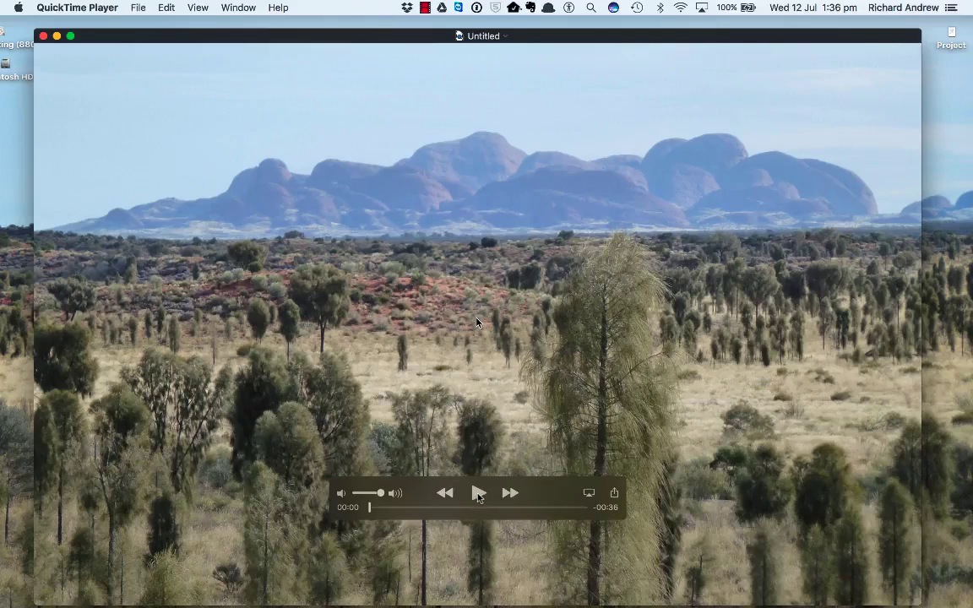
pyautogui.click(479, 493)
pyautogui.click(479, 494)
# Save the recording as "test" in the Downloads folder.
pyautogui.click(139, 8)
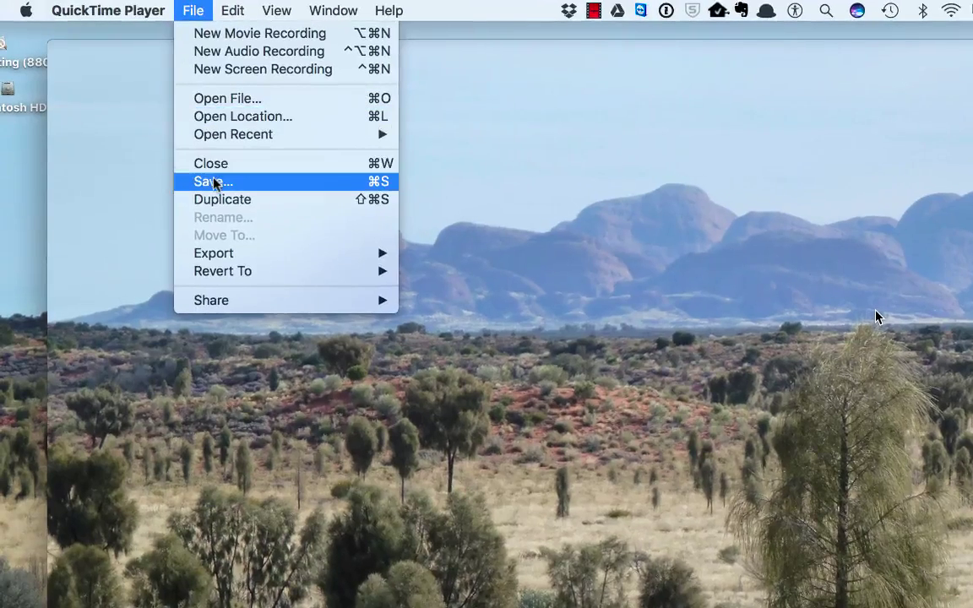
pyautogui.click(214, 182)
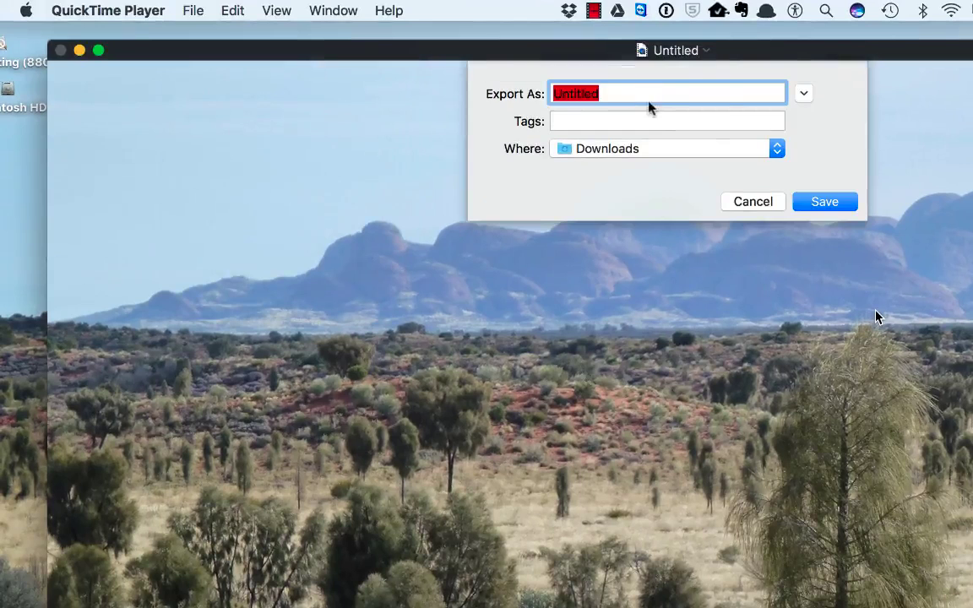
pyautogui.write('test')
pyautogui.click(803, 202)
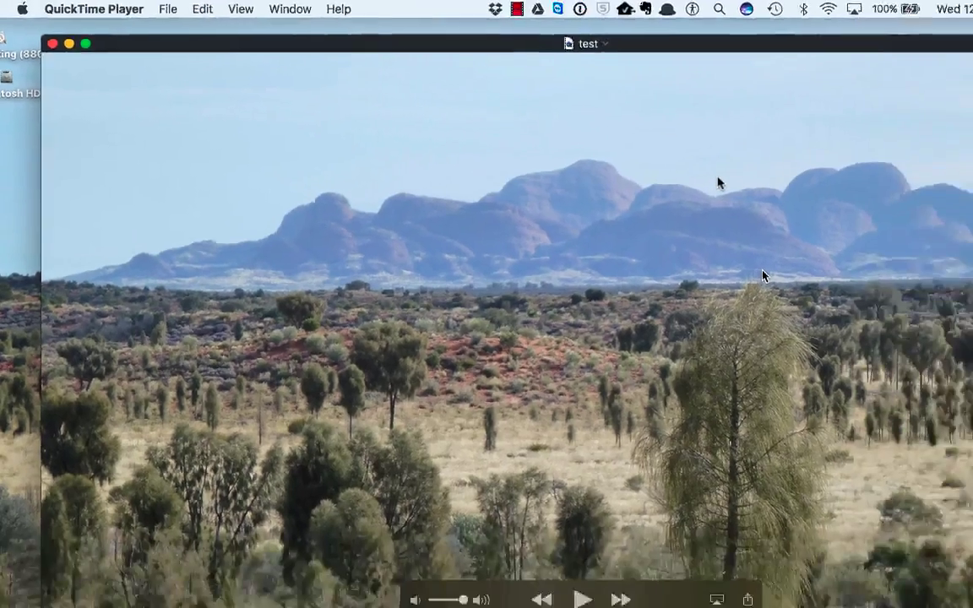
# Quit QuickTime Player and preview the test movie from the Downloads folder in Finder with Quick Look.
pyautogui.press('super+q')
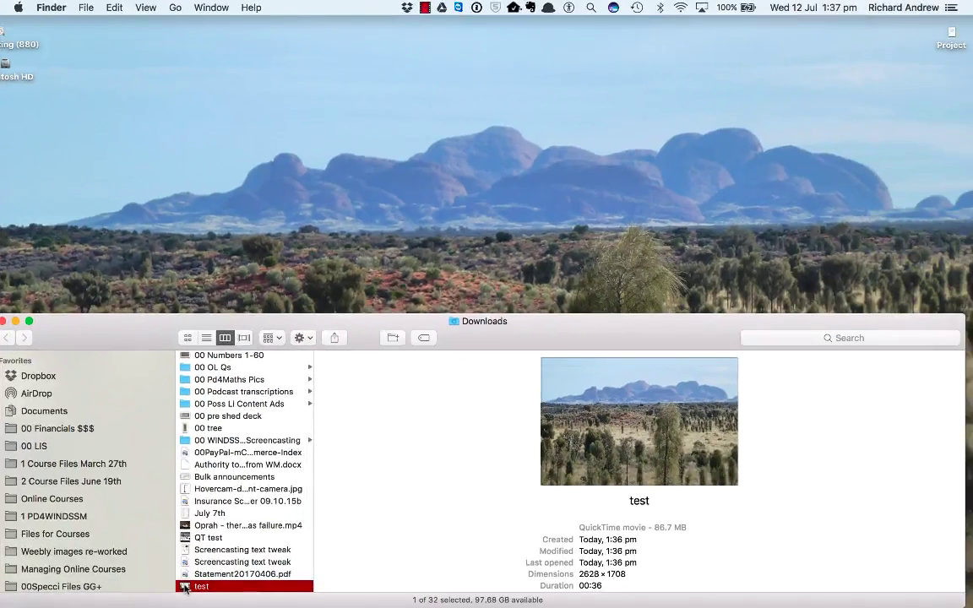
pyautogui.press('space')
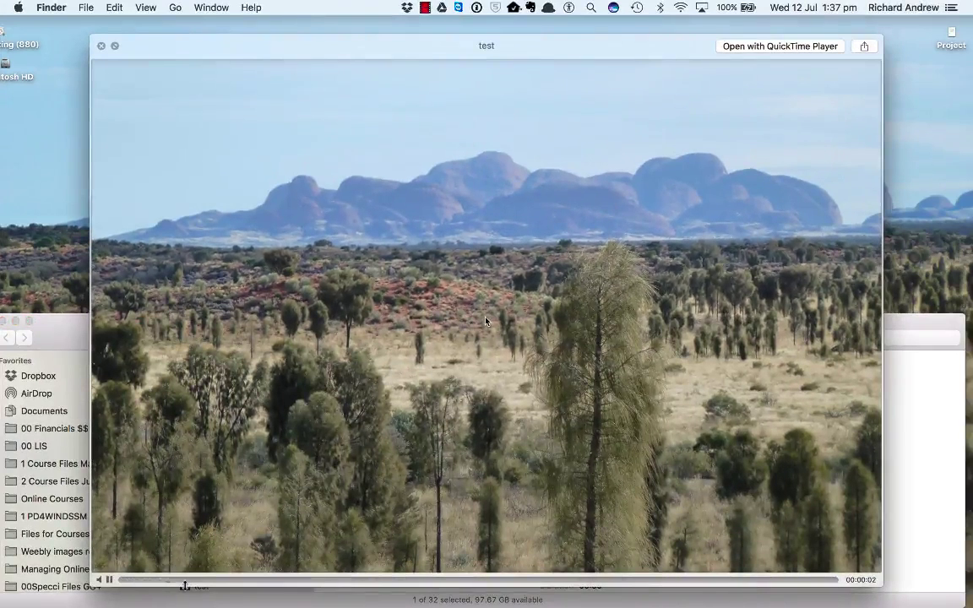
pyautogui.press('space')
# Open the test movie with QuickTime Player, play it briefly and close it.
pyautogui.rightClick(184, 587)
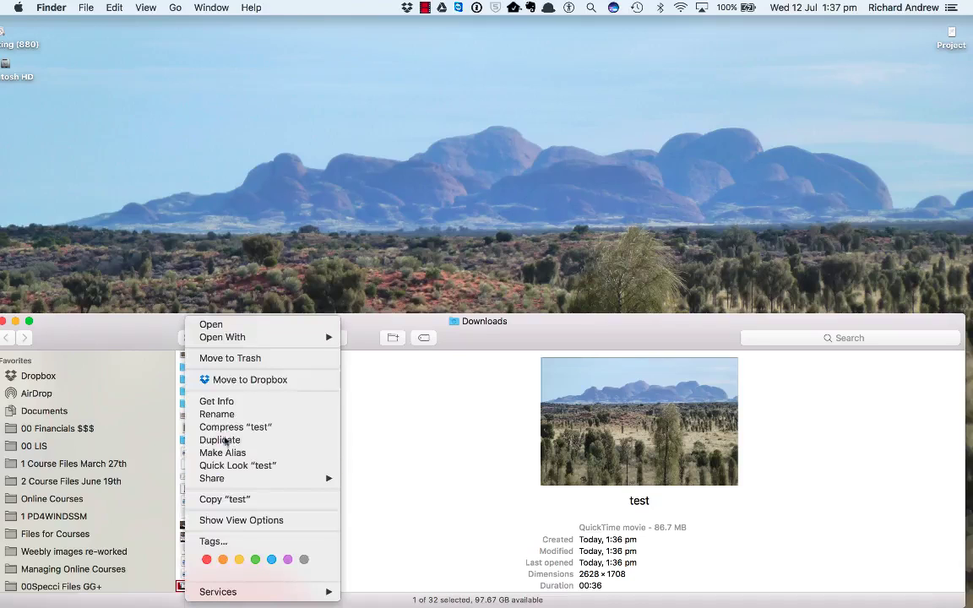
pyautogui.moveTo(245, 340)
pyautogui.click(363, 338)
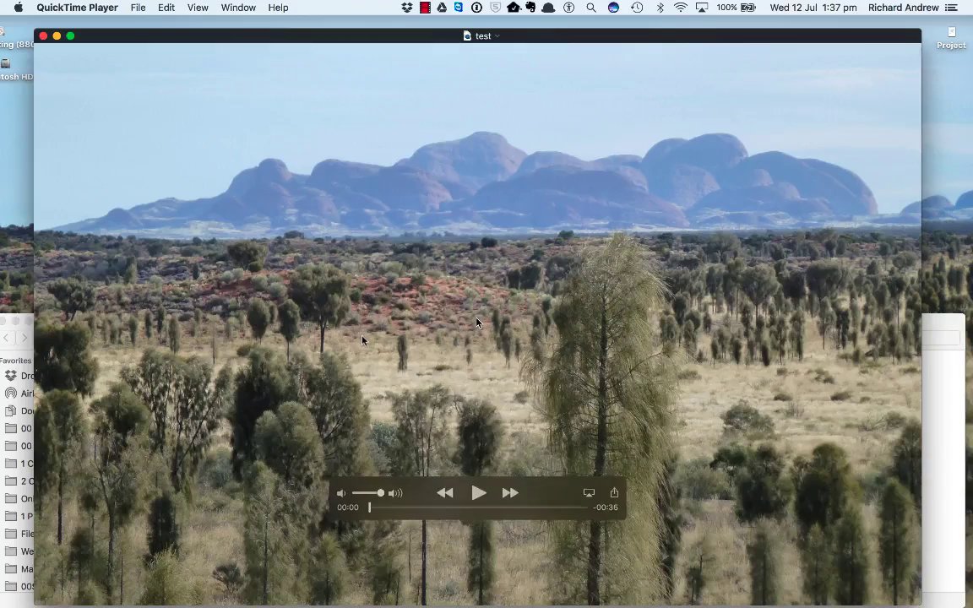
pyautogui.click(478, 493)
pyautogui.click(477, 493)
pyautogui.click(43, 36)
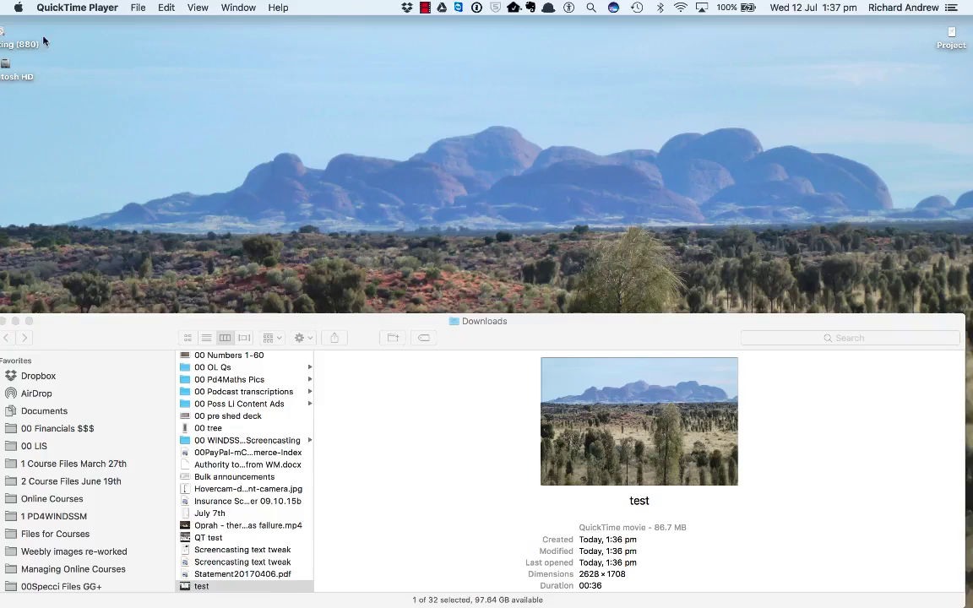
# Select the test movie in Downloads, and minimize the Finder window.
pyautogui.click(186, 589)
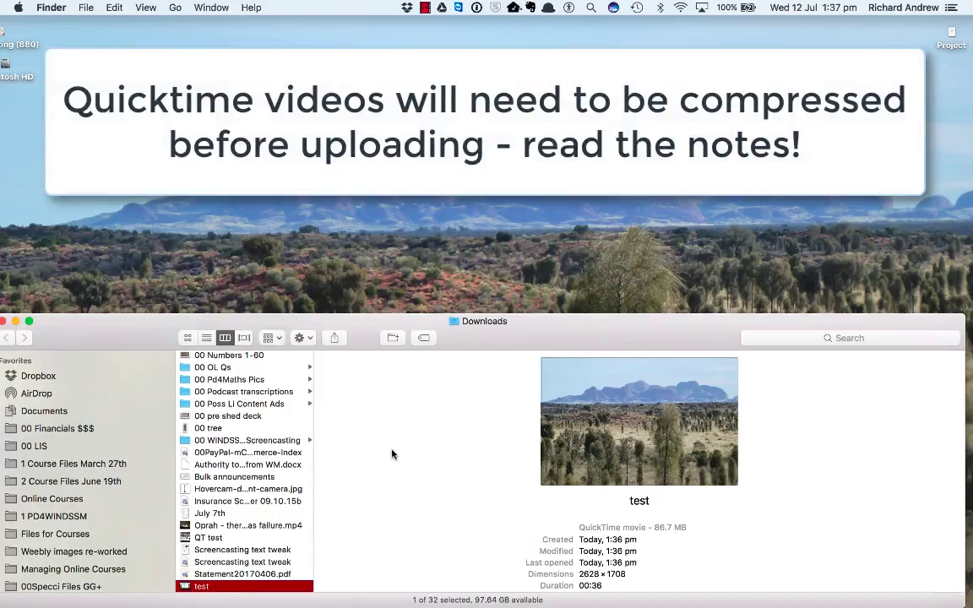
pyautogui.click(258, 283)
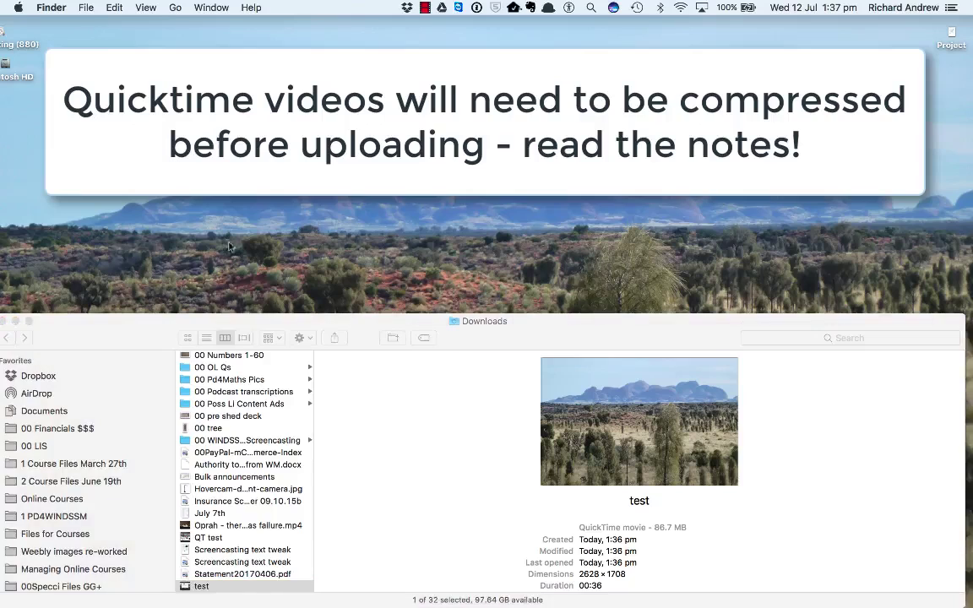
pyautogui.click(15, 321)
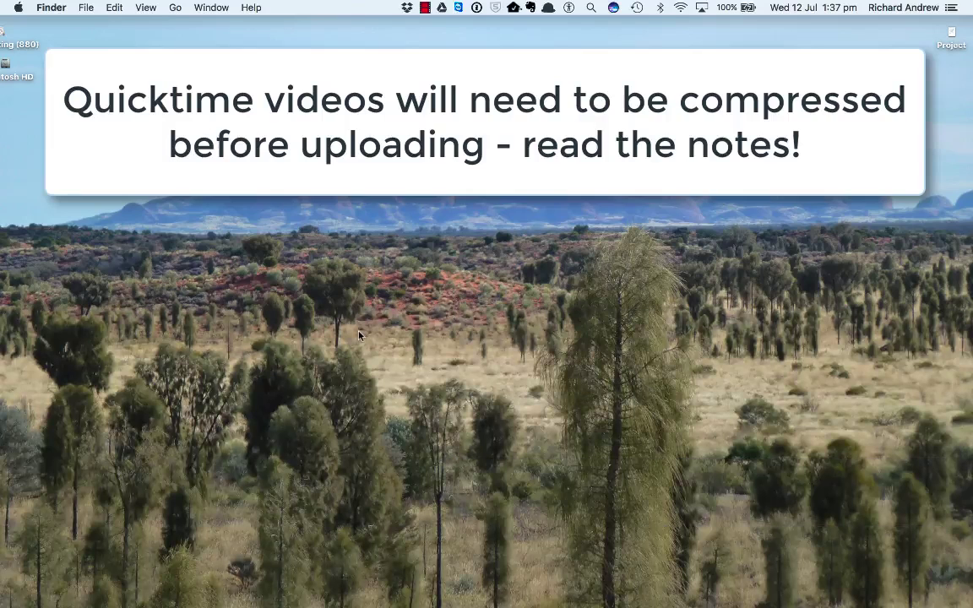